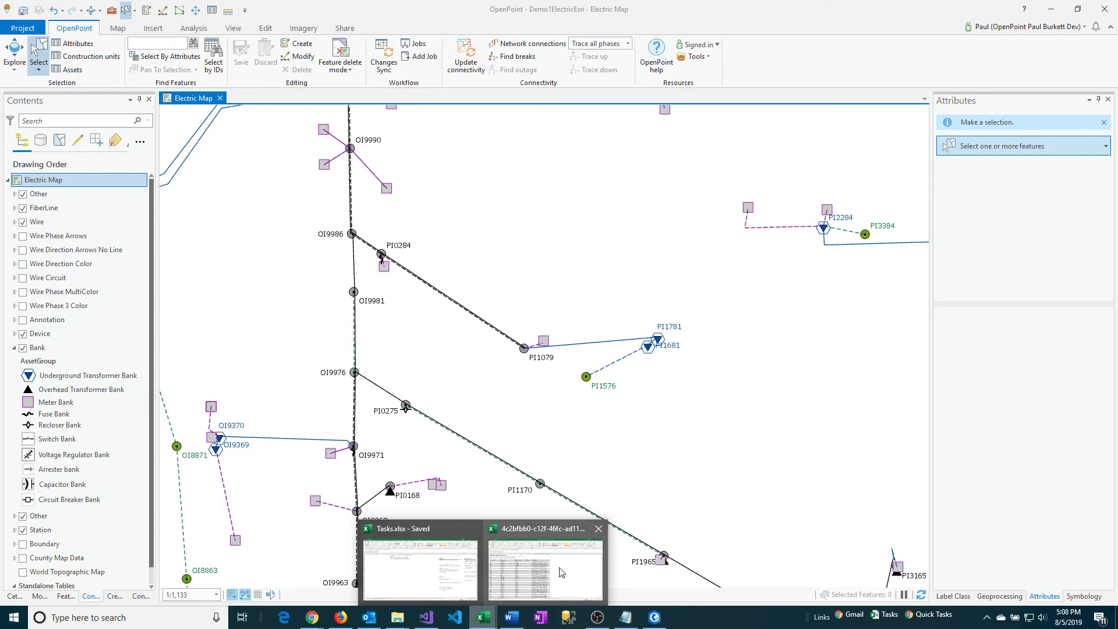
Switch to the Excel list of features missing CPR district and copy the Global IDs in cells E6 to E22.
left_click(559, 572)
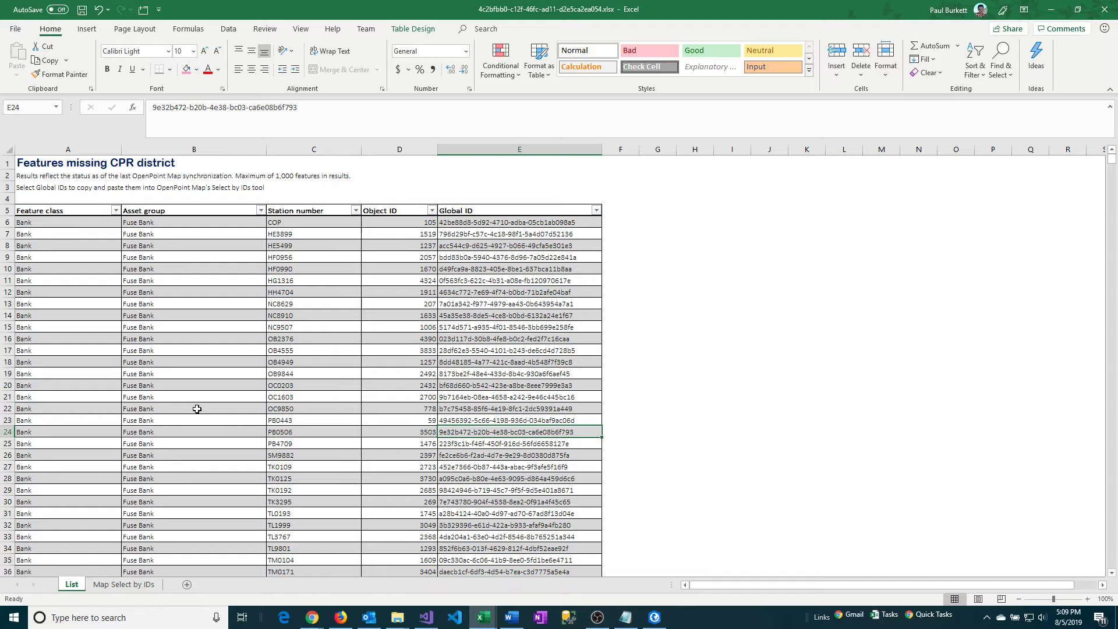
left_click(459, 222)
left_click_drag(459, 222, 452, 403)
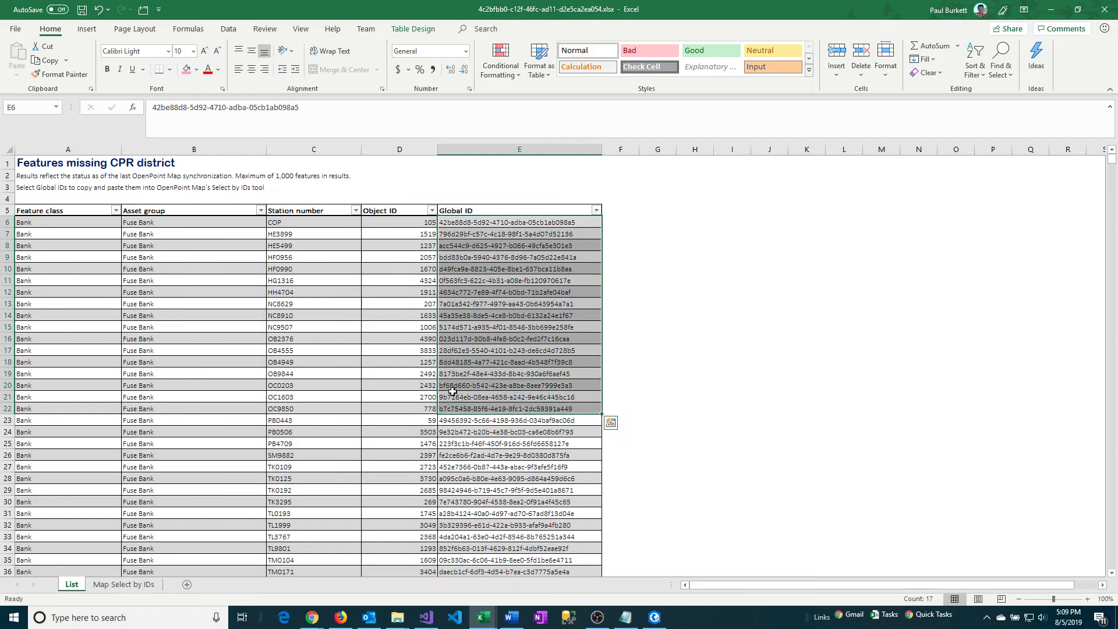
right_click(453, 399)
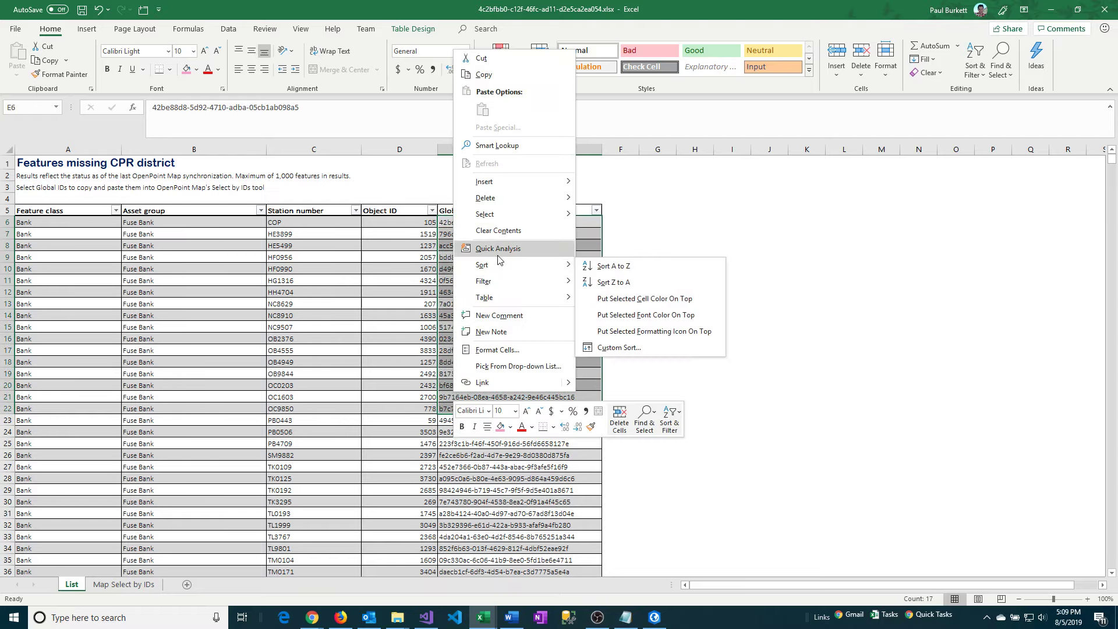
left_click(500, 77)
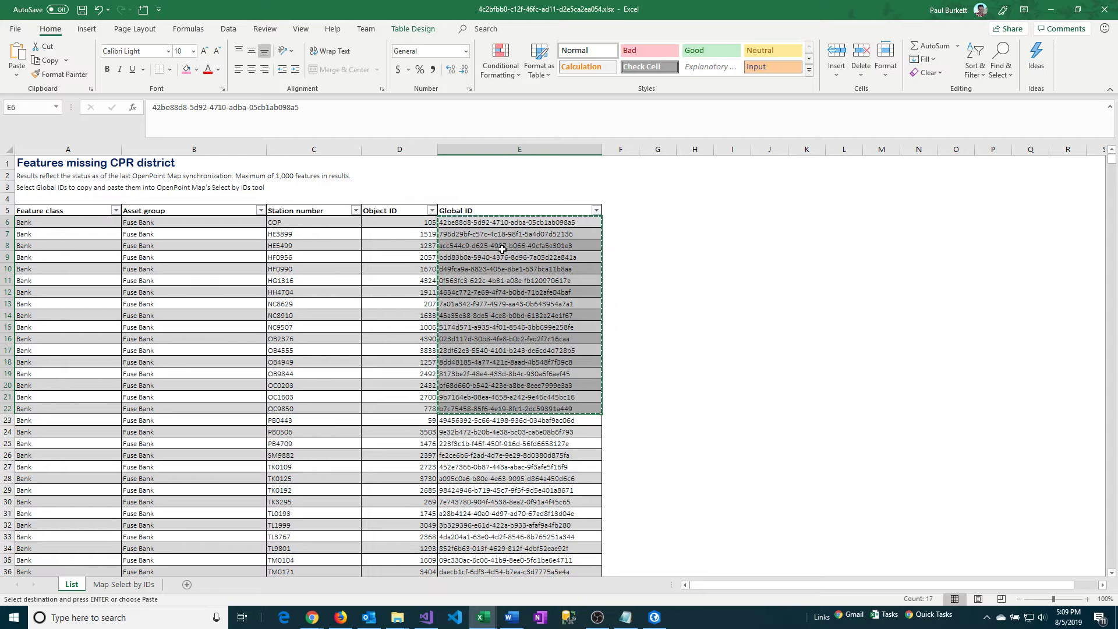
Look at the Global ID list in the Word document and the same kind of list in Notepad.
left_click(512, 620)
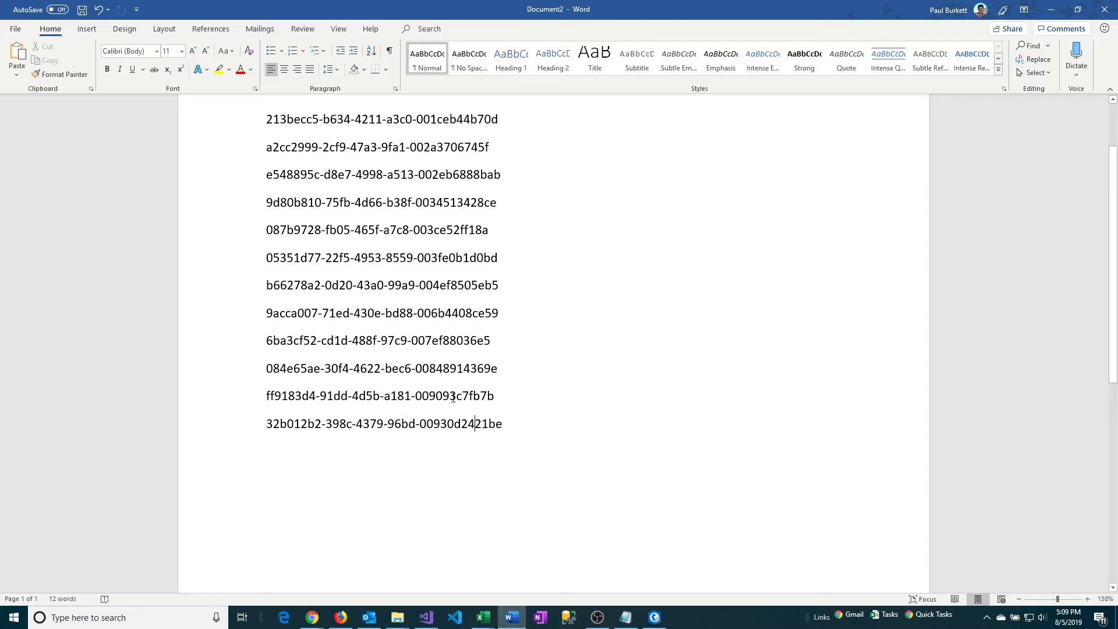
left_click(626, 618)
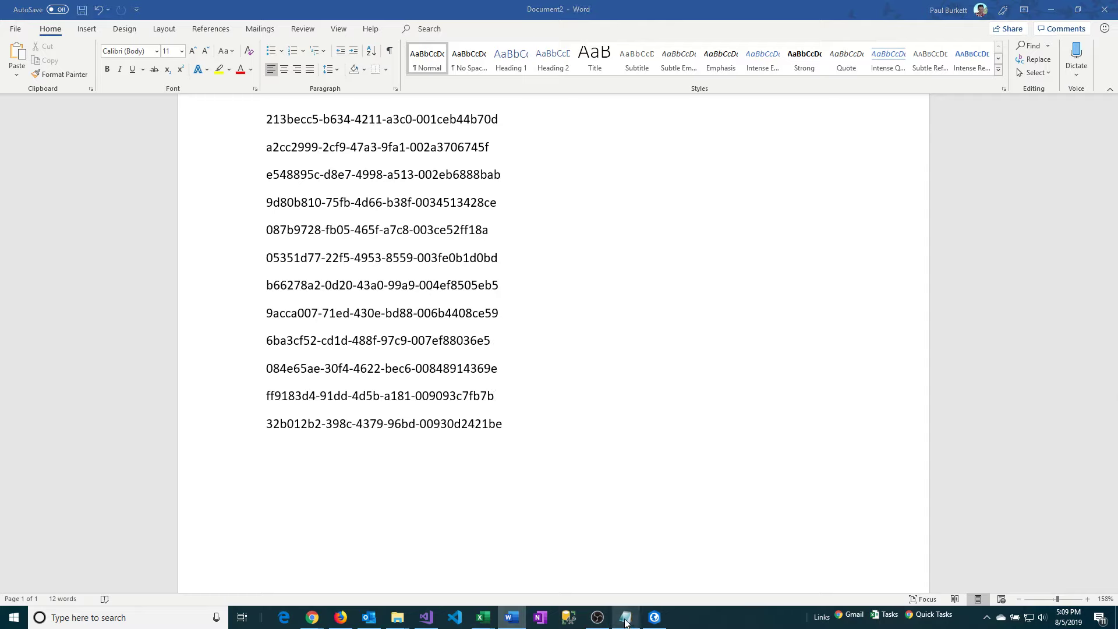
key("shift+Up")
key("shift+Up")
key("shift+Up")
key("shift+Up")
key("shift+Up")
key("shift+Up")
key("shift+Up")
key("shift+Up")
key("shift+Up")
key("shift+Up")
key("shift+Up")
key("shift+Up")
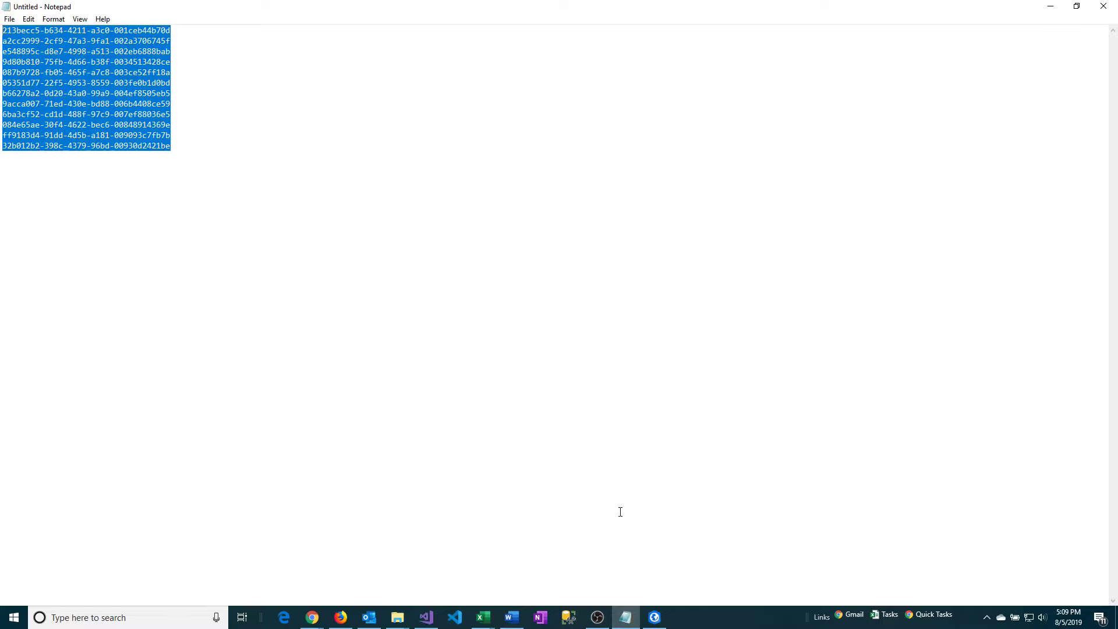
Switch to OpenPoint and select the map features by ID using the pasted list of copied Global IDs.
left_click(653, 622)
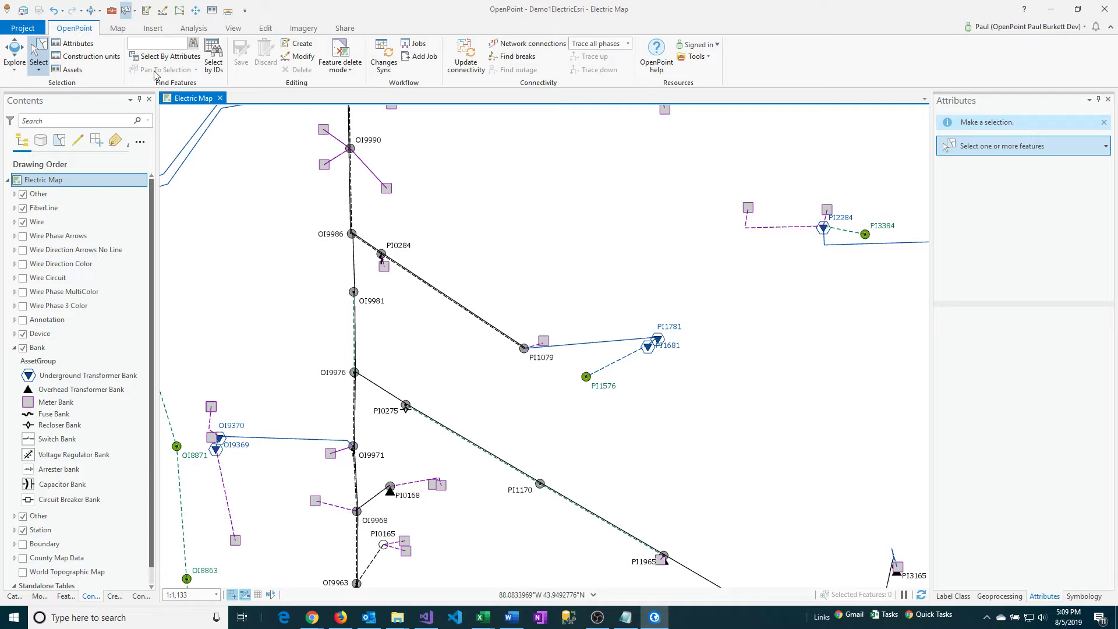
left_click(215, 68)
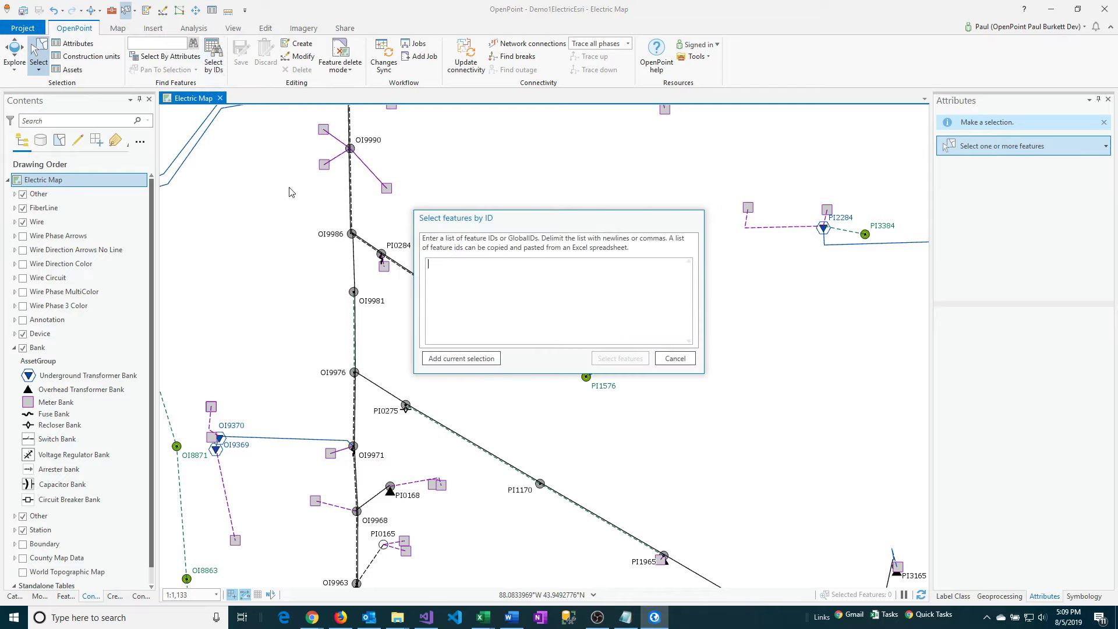
right_click(453, 271)
left_click(479, 302)
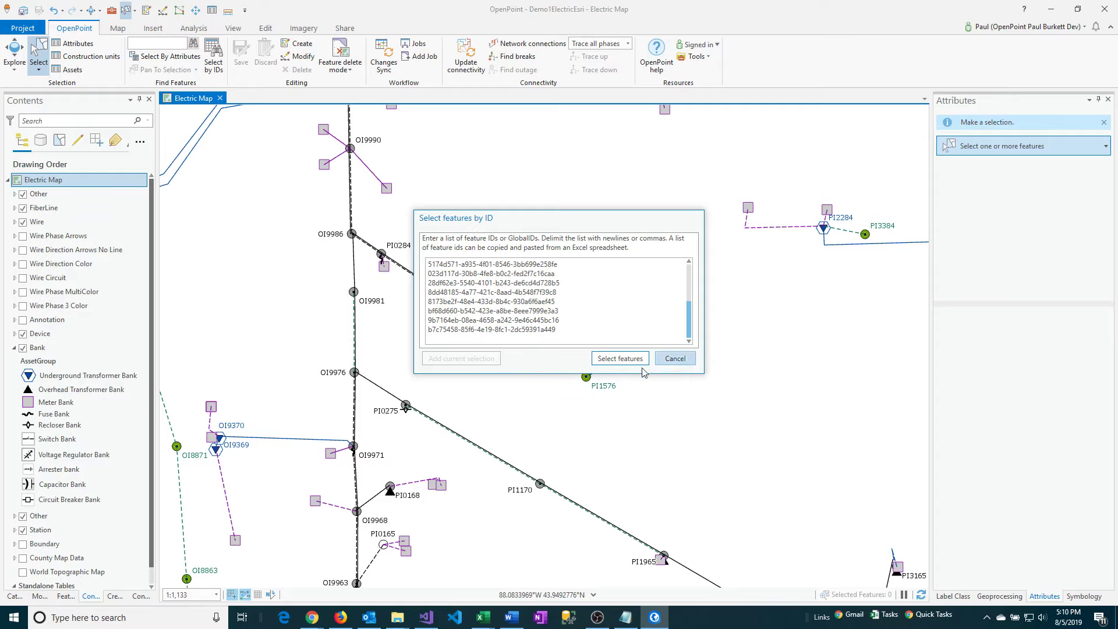
left_click(621, 359)
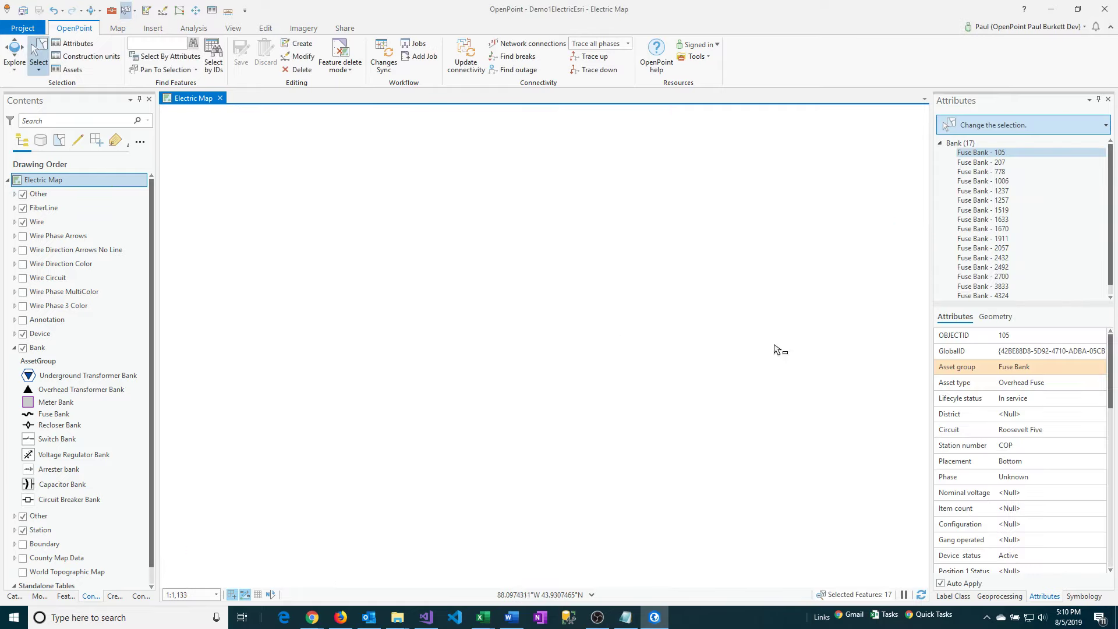
Zoom the map to the whole group of selected Bank features.
mouse_move(1111, 200)
left_mouse_down()
mouse_move(1111, 241)
mouse_move(1111, 188)
left_mouse_up()
right_click(958, 145)
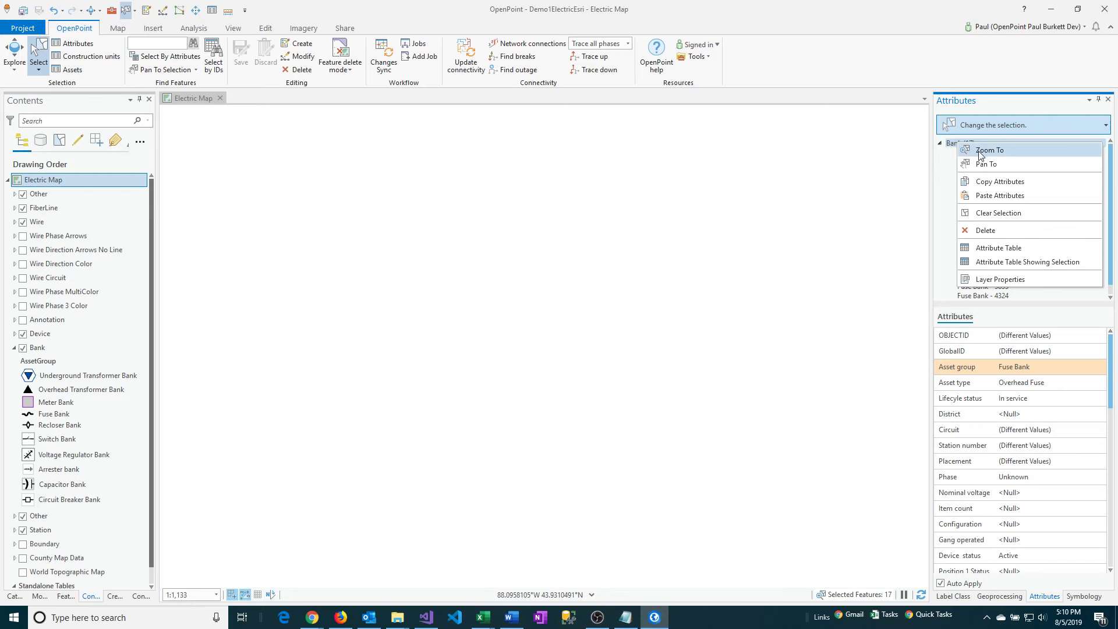
left_click(980, 153)
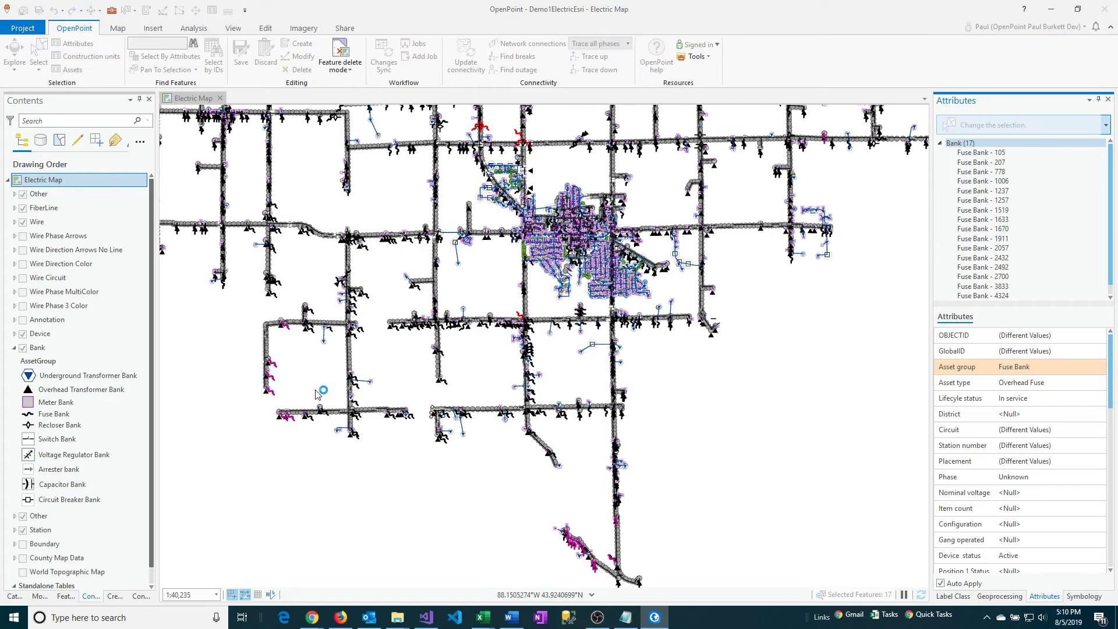
Set the map scale to 1:750 and bring Fuse Bank 105 into view on the map.
left_click(216, 595)
left_click(183, 421)
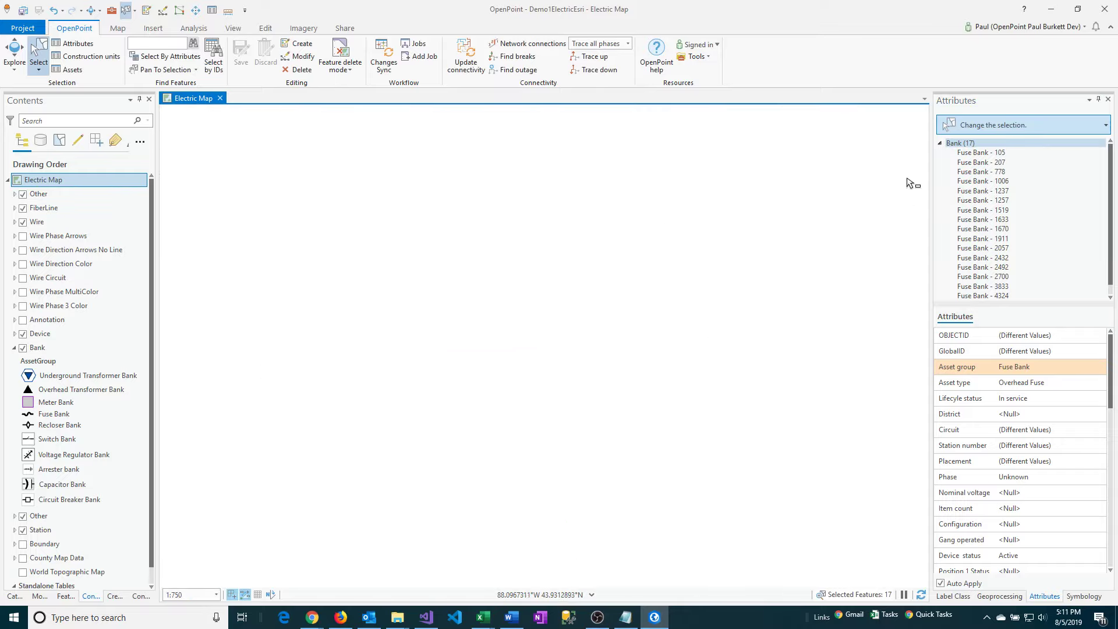
left_click(976, 155)
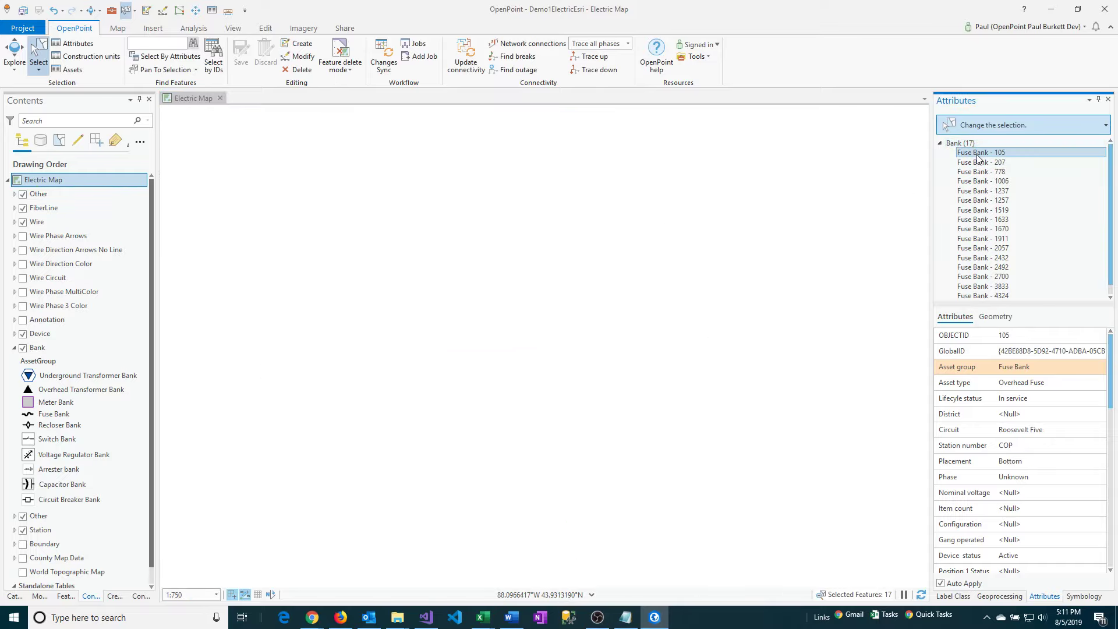
right_click(976, 155)
left_click(930, 190)
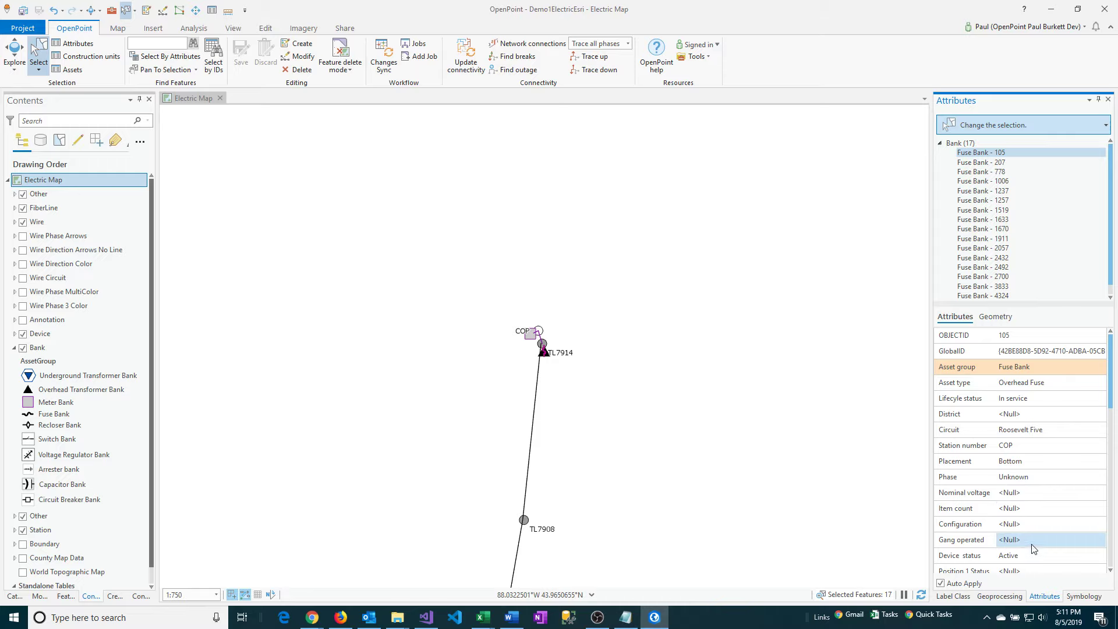
Examine the in-plant construction units of Fuse Banks 207, 778, 1006 and 1237, and check the assets of Fuse Bank 1237.
left_click(997, 162)
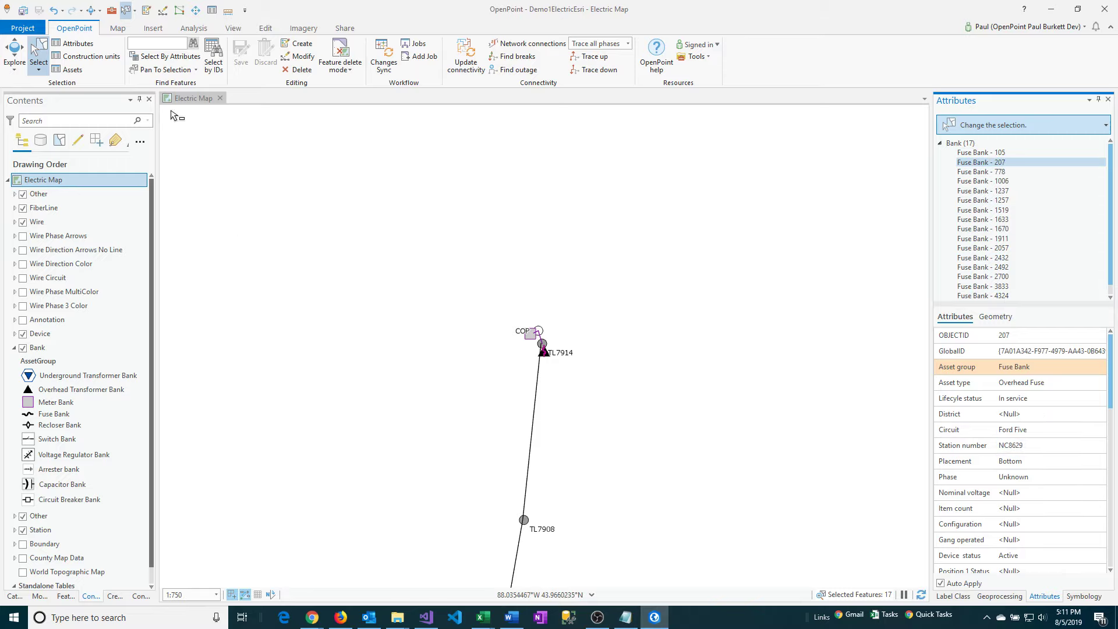
left_click(92, 60)
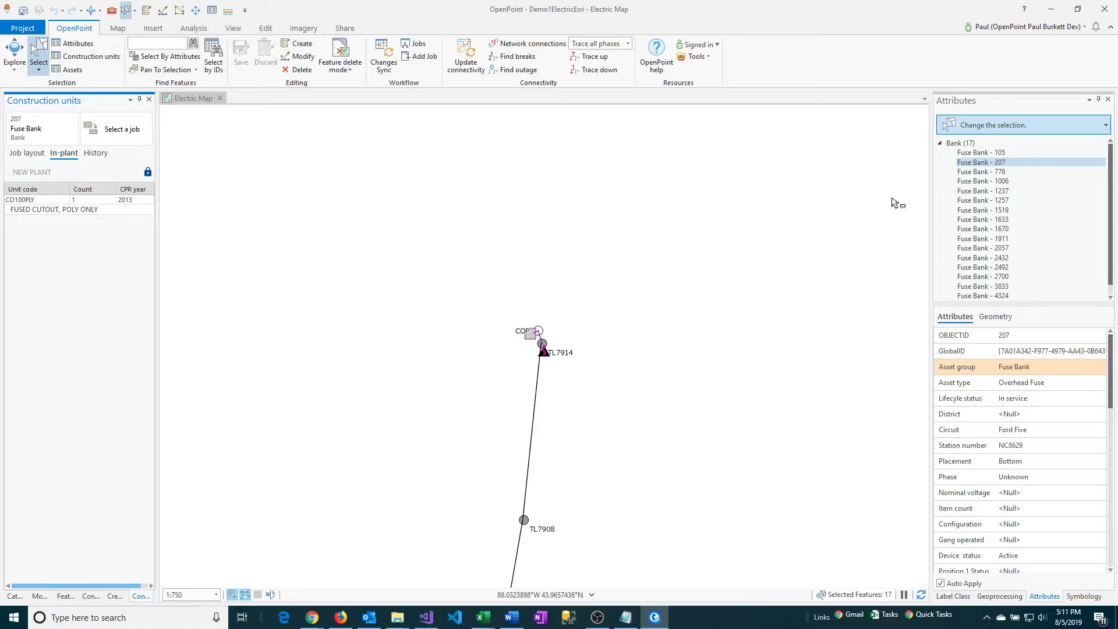
left_click(47, 209)
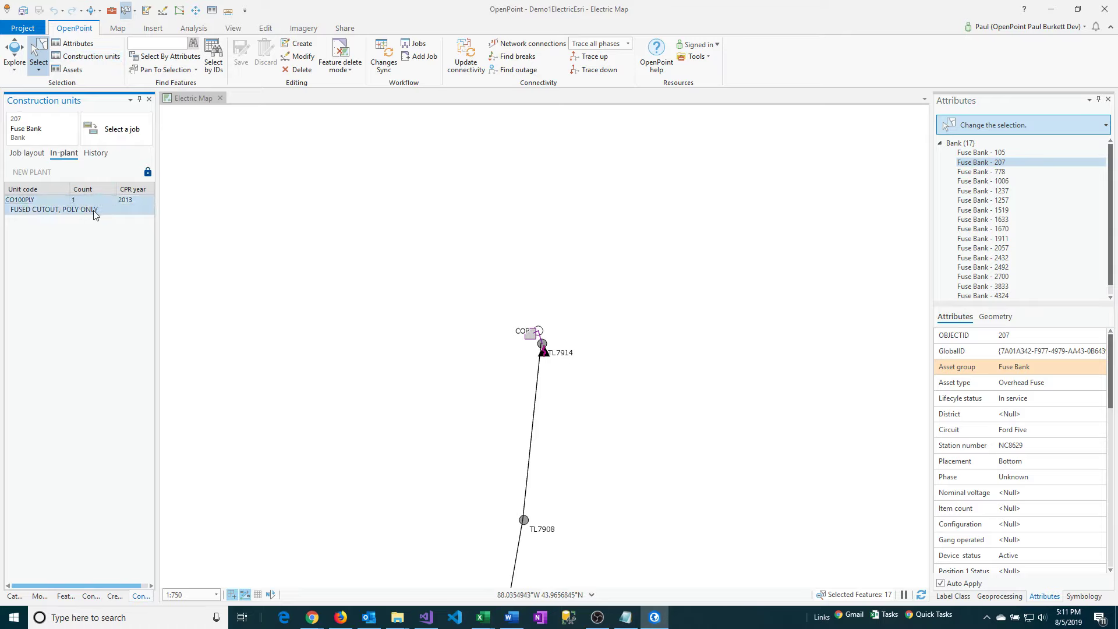
left_click(986, 172)
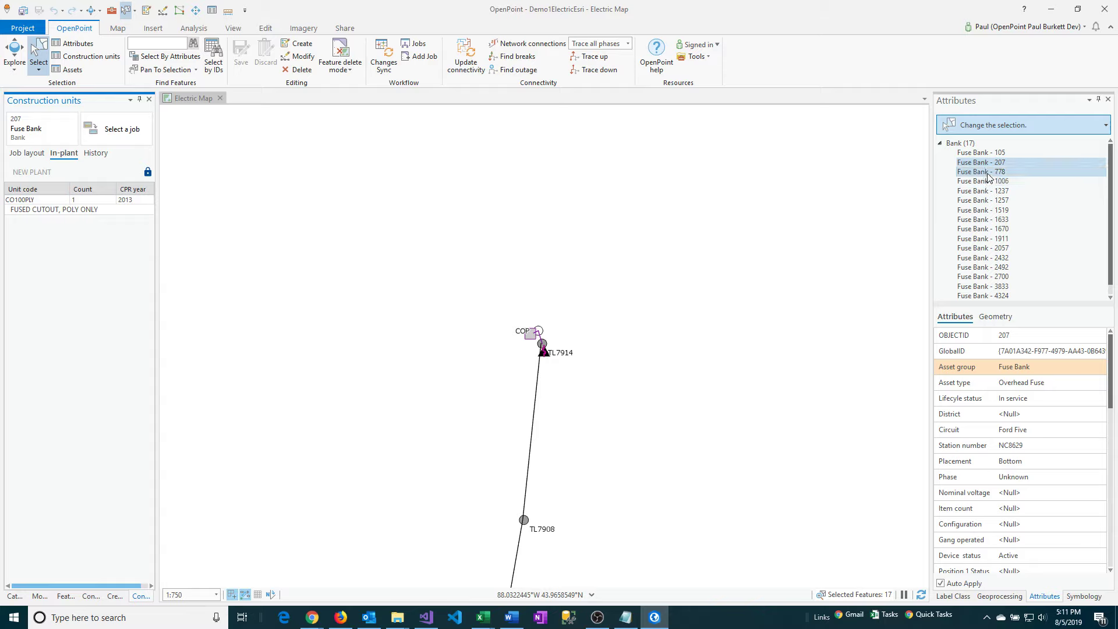
left_click(986, 182)
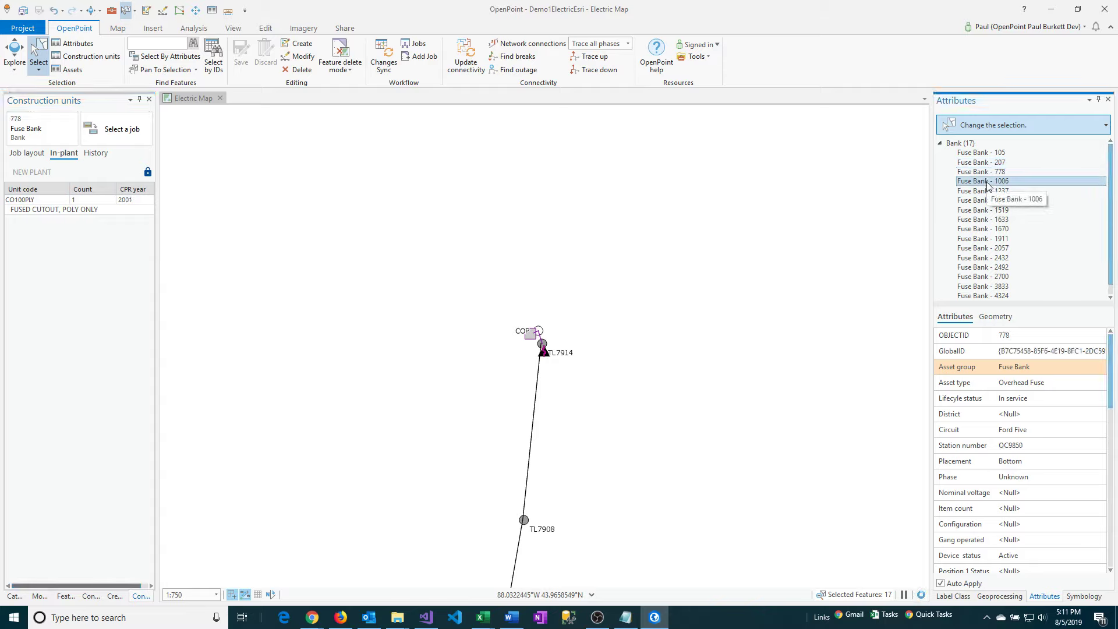
left_click(987, 190)
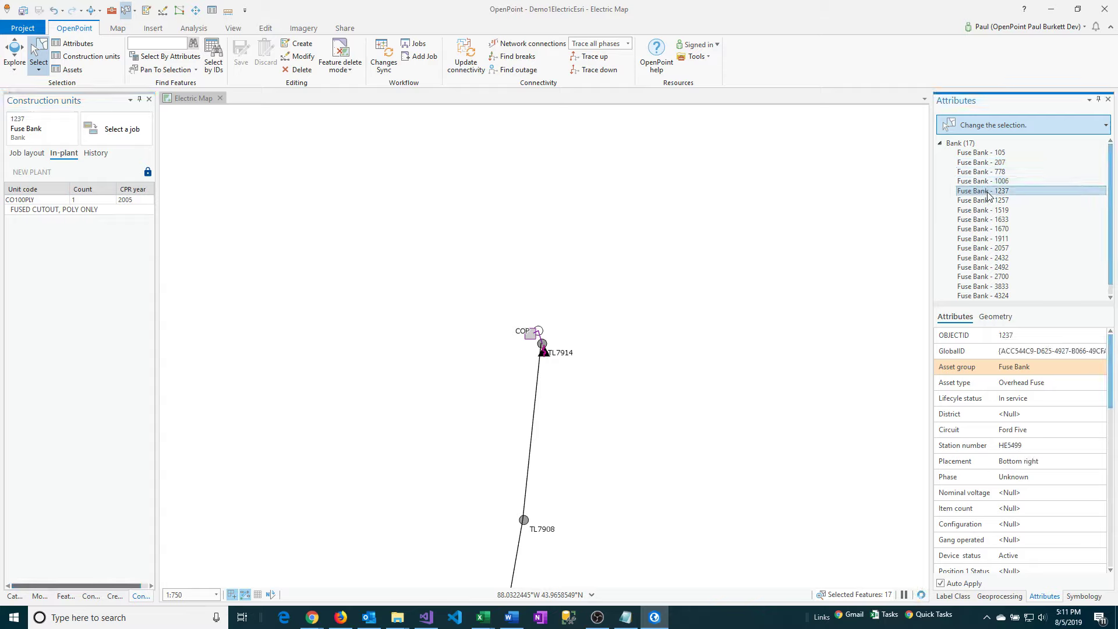
left_click(61, 210)
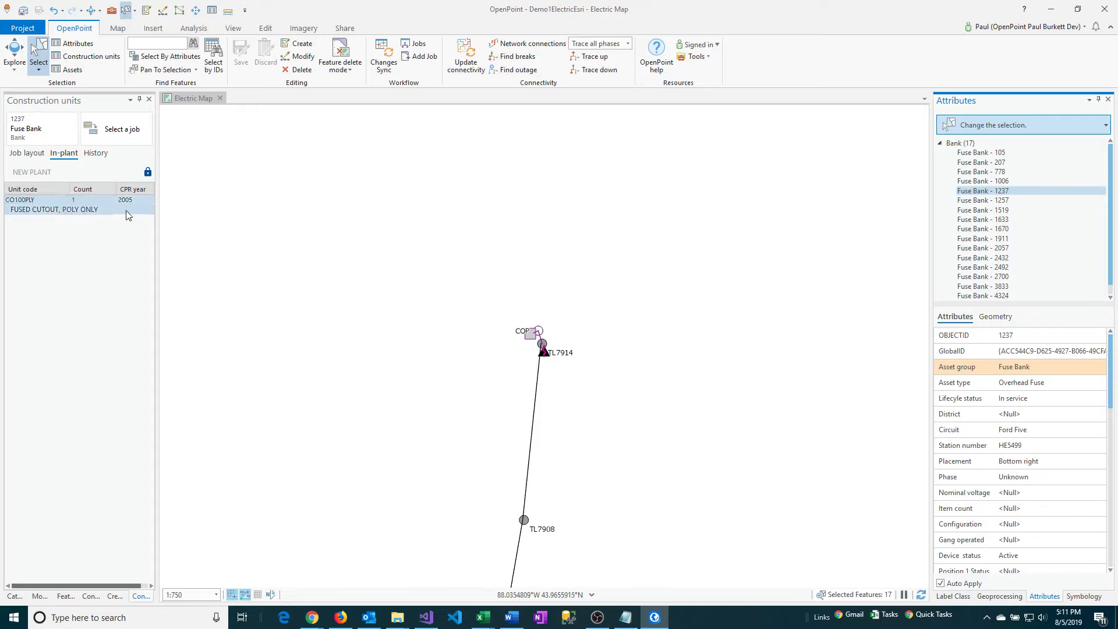
left_click(73, 70)
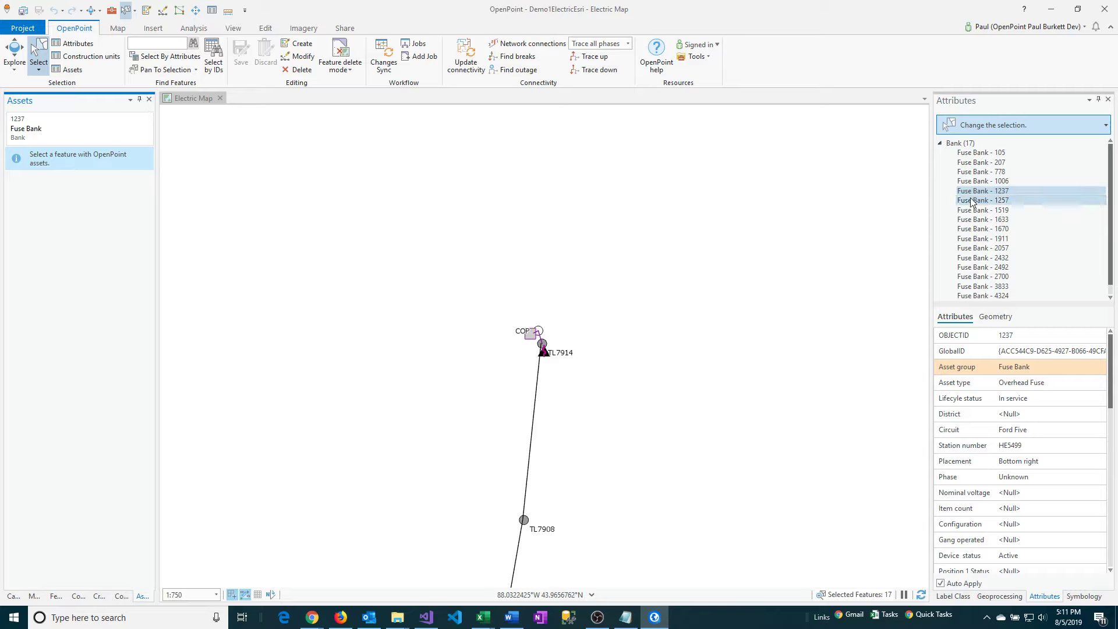
left_click(87, 57)
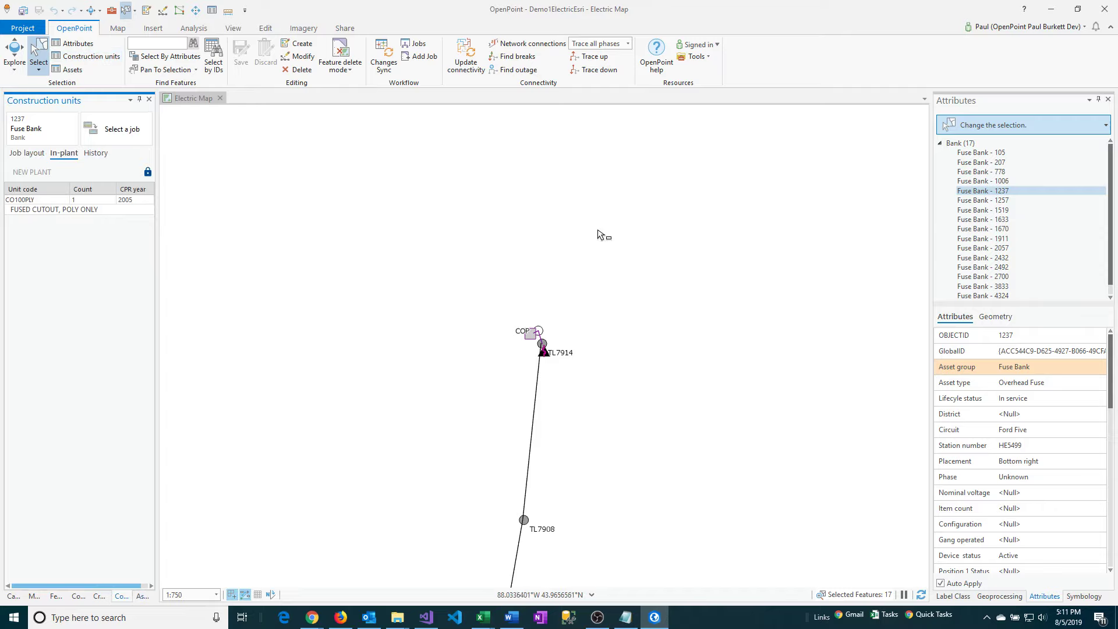
Set the District of Fuse Banks 105 through 2432 to 11-CITY in one edit.
left_click(1028, 417)
left_click(1029, 419)
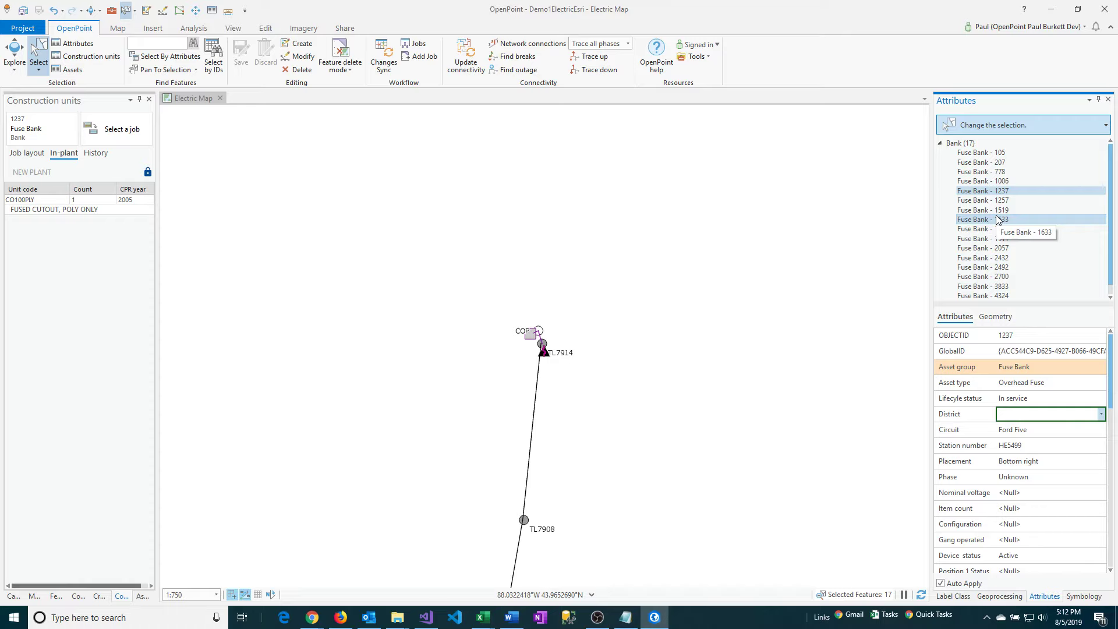
left_click(988, 154)
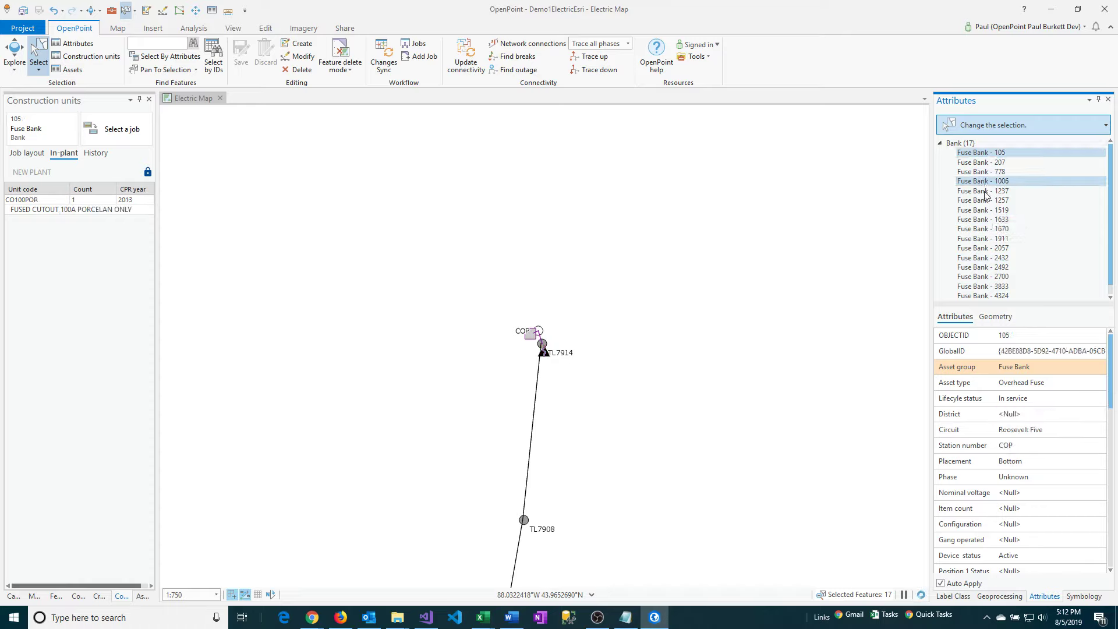
left_click(996, 257, "shift")
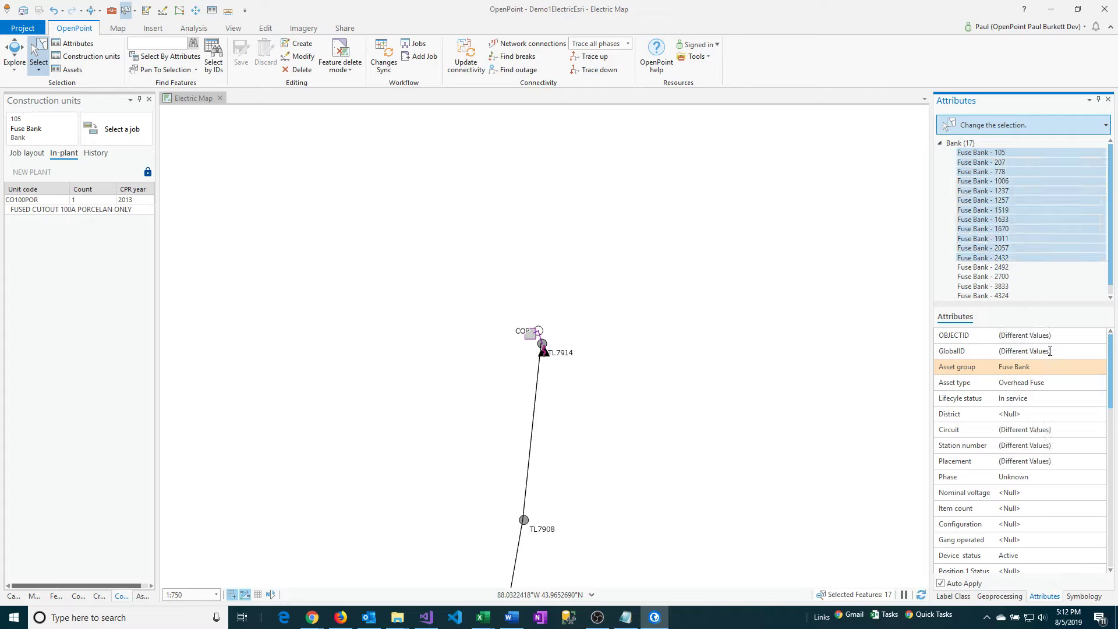
left_click(1043, 415)
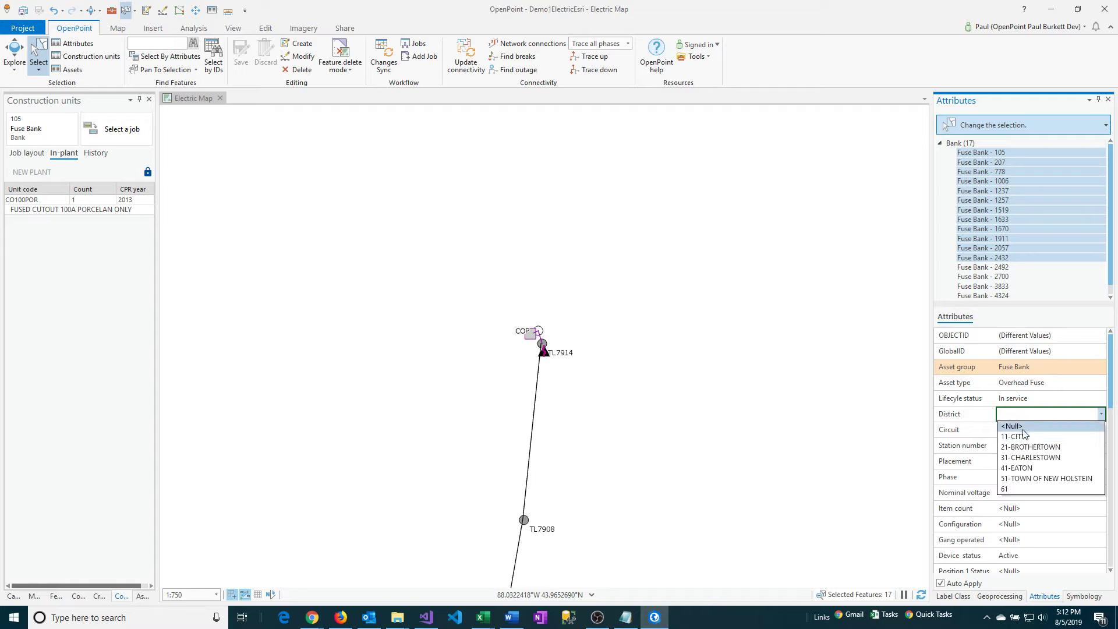
left_click(1024, 437)
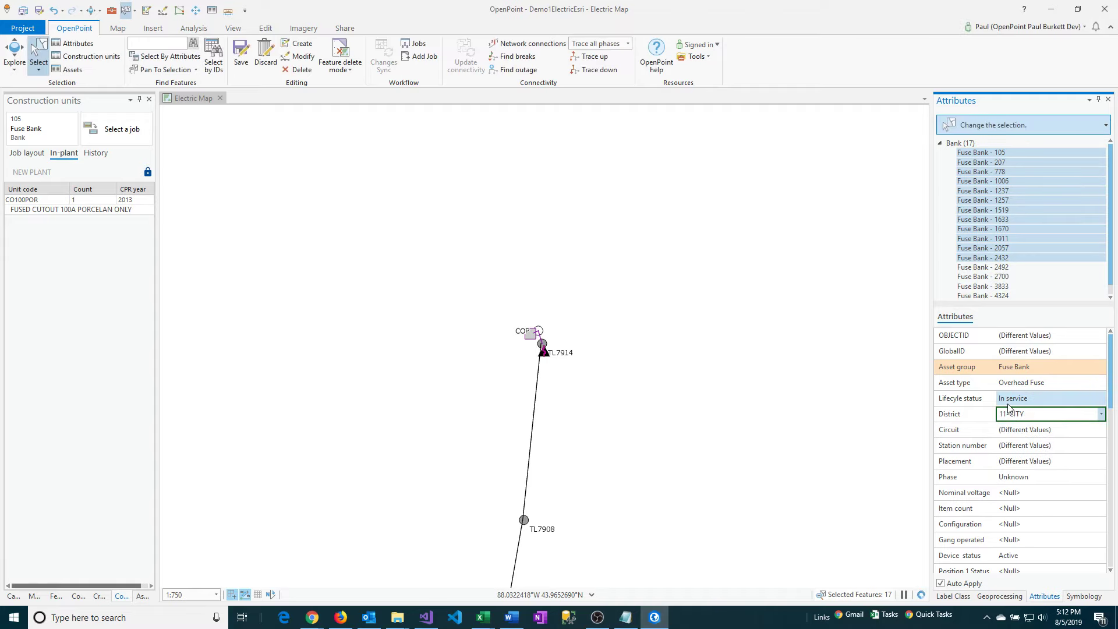
Check the District value of each fuse bank from 2432 back up to 1237.
left_click(1004, 258)
left_click(1003, 248)
left_click(1002, 239)
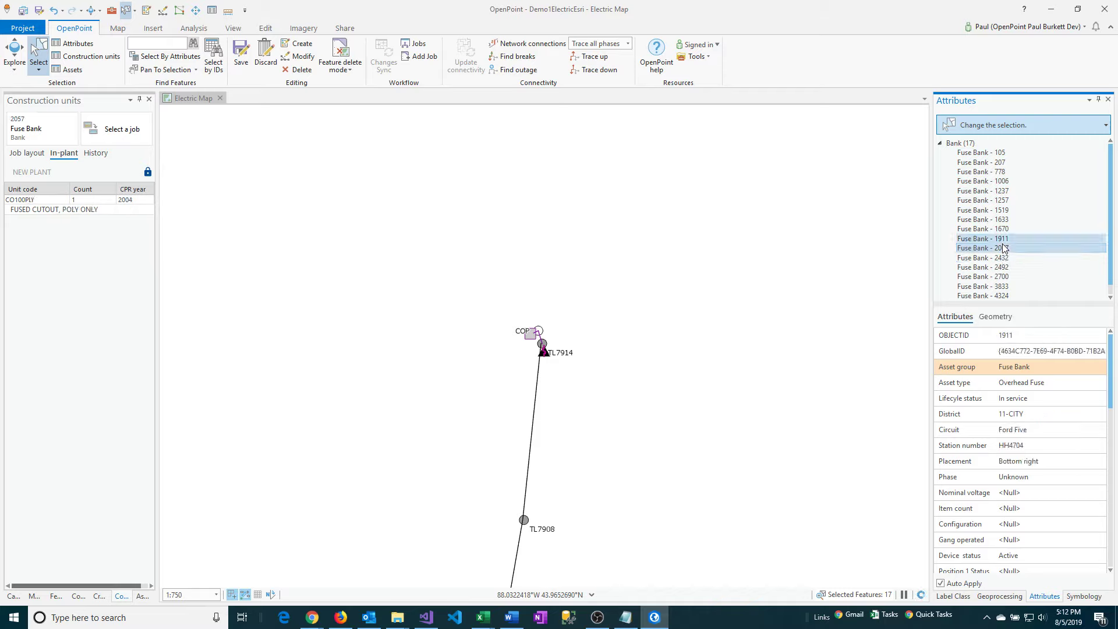
left_click(1002, 228)
left_click(1001, 219)
left_click(1000, 210)
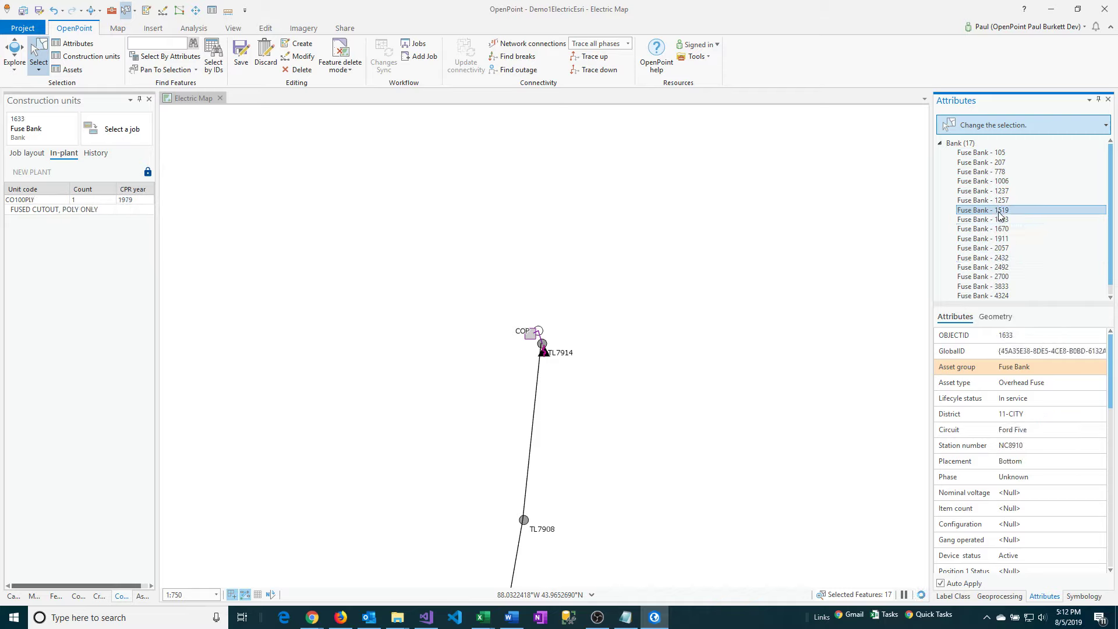
left_click(997, 200)
left_click(984, 191)
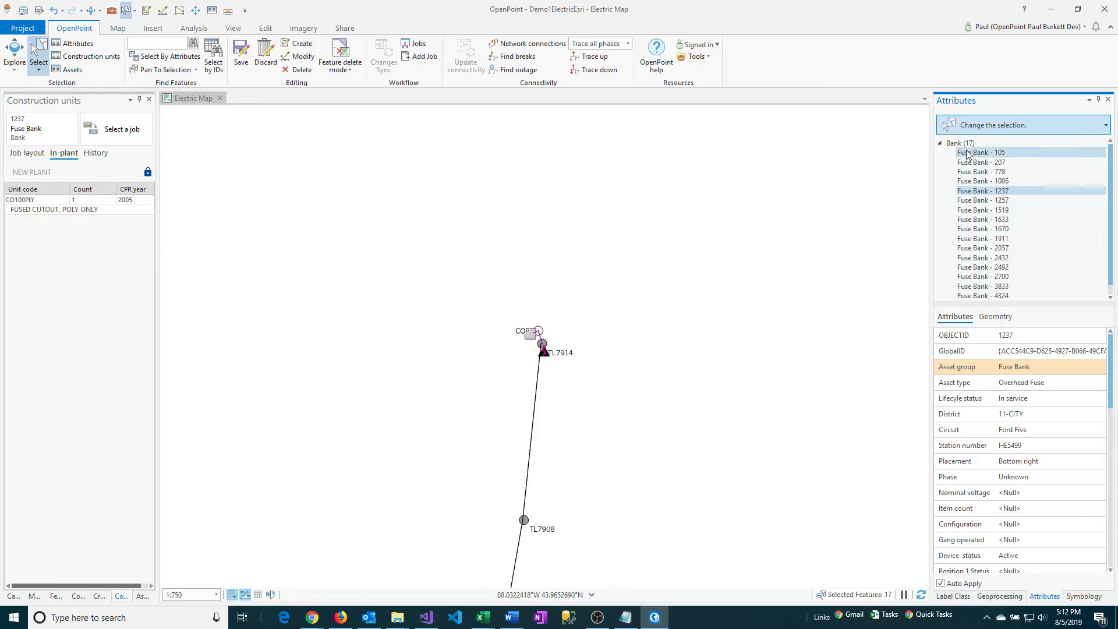
left_click(211, 55)
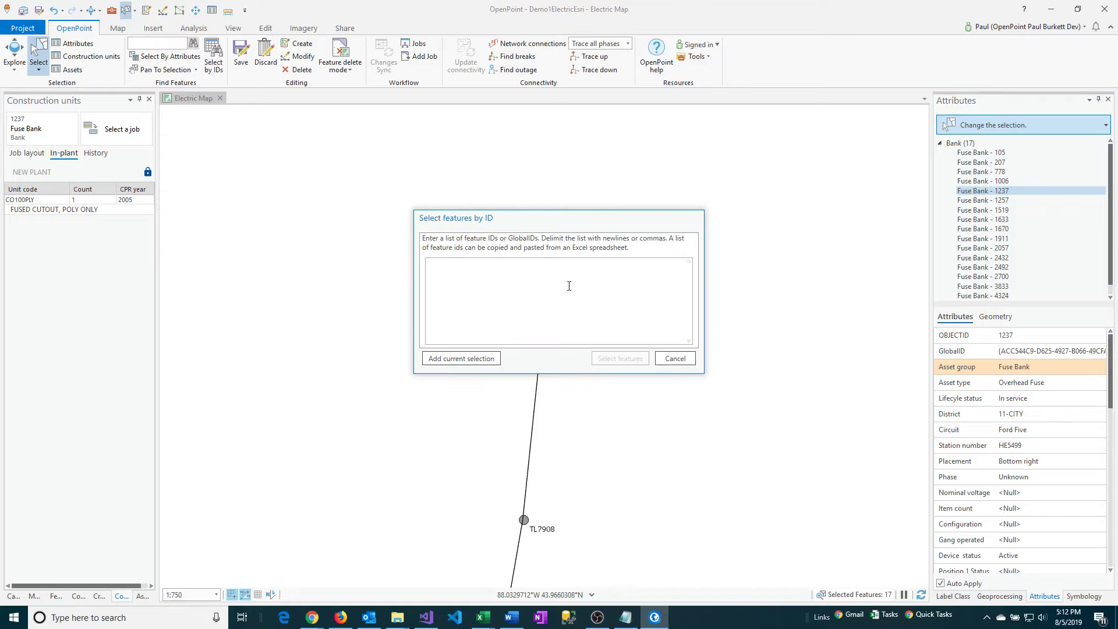
left_click(674, 358)
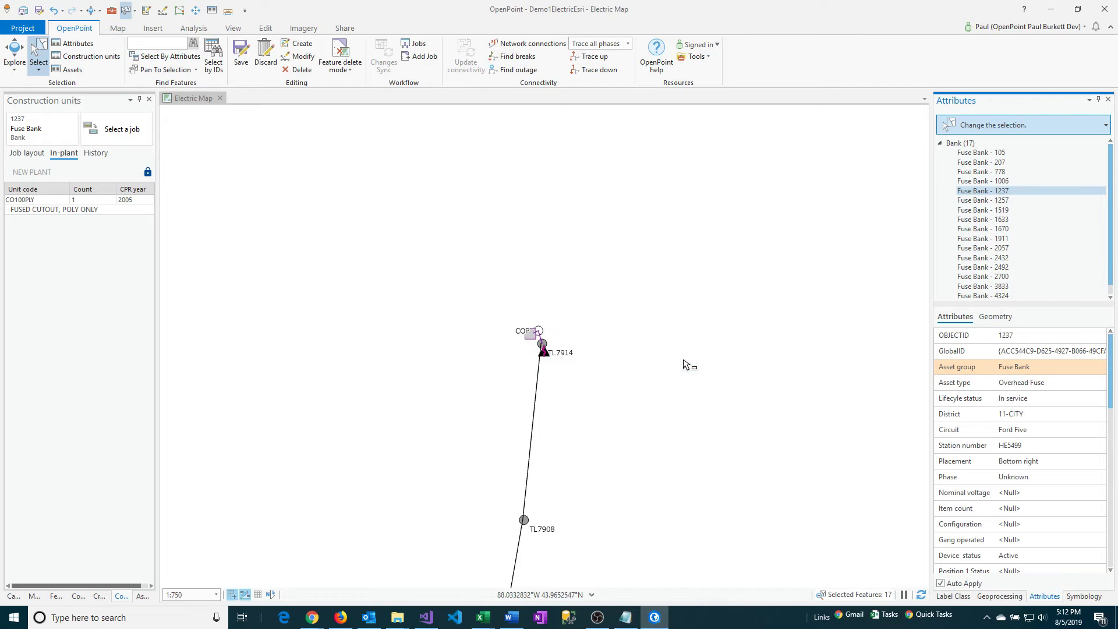